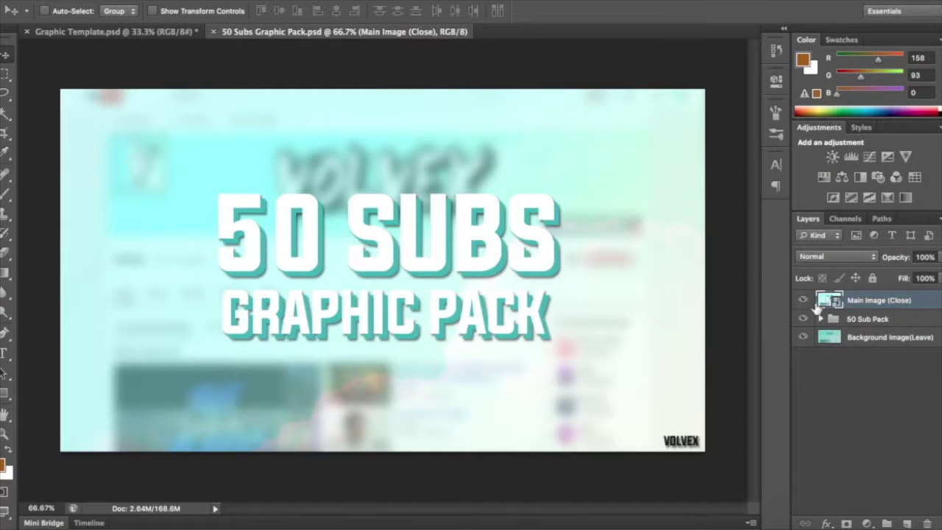
Hide the pack's main cover image and show the bright red gradient from the Gradients group of 50 Sub Pack
left_click(802, 300)
left_click(820, 319)
left_click(832, 425)
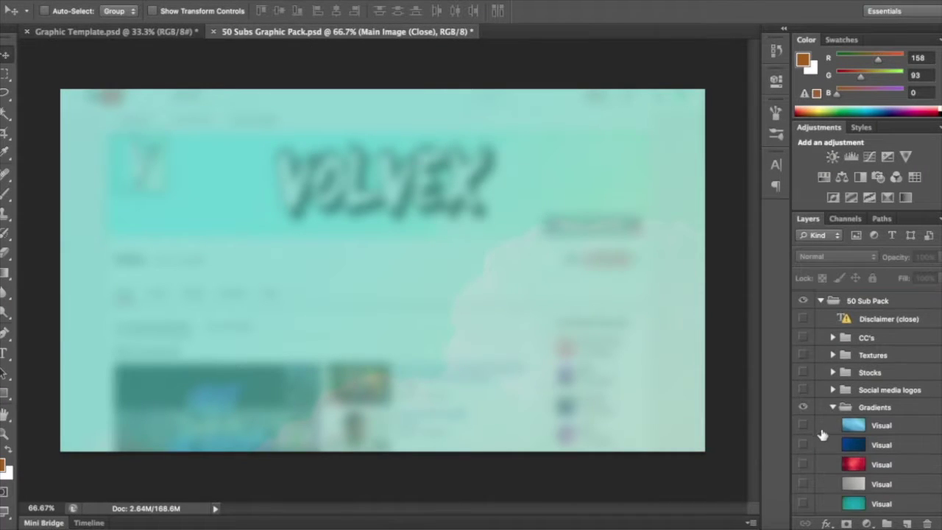
left_click(803, 465)
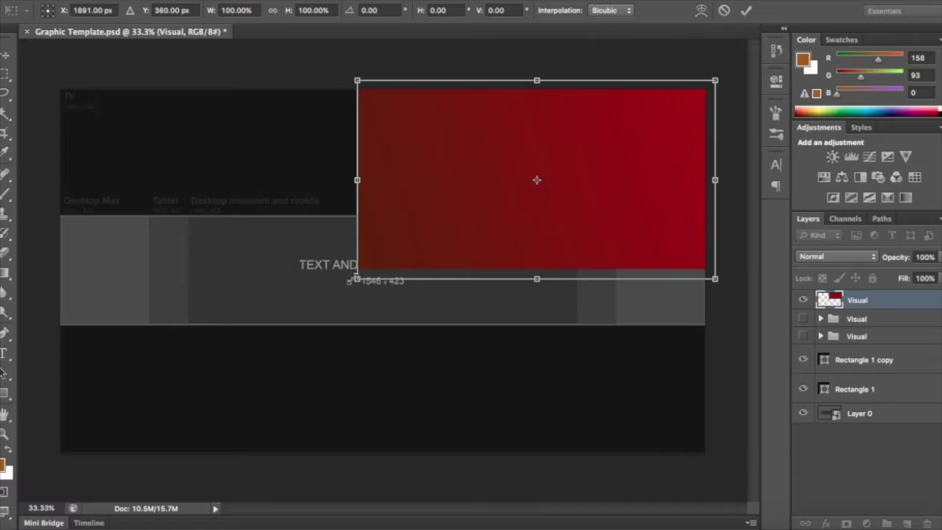
Scale the dark red gradient to cover the whole template canvas and place its layer directly above Layer 0
left_click_drag(358, 275, 55, 478)
key("Return")
left_click_drag(865, 359, 883, 401)
key("ctrl+plus")
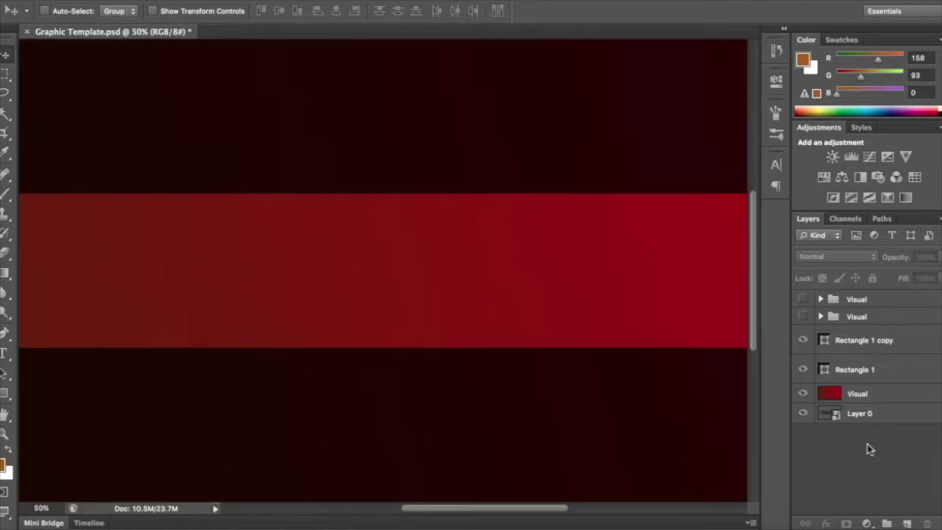
key("ctrl+minus")
key("ctrl+t")
left_click_drag(391, 83, 394, 230)
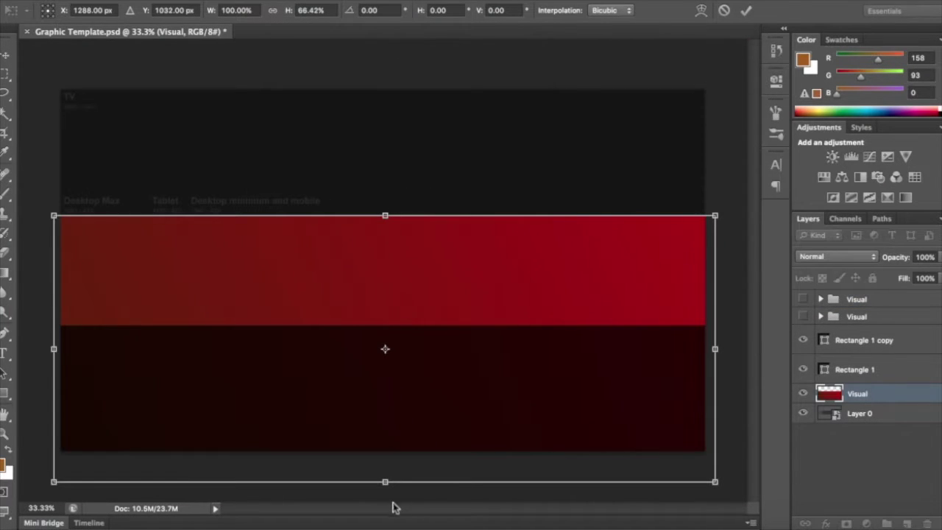
left_click_drag(399, 481, 412, 348)
key("ctrl+z")
key("ctrl+z")
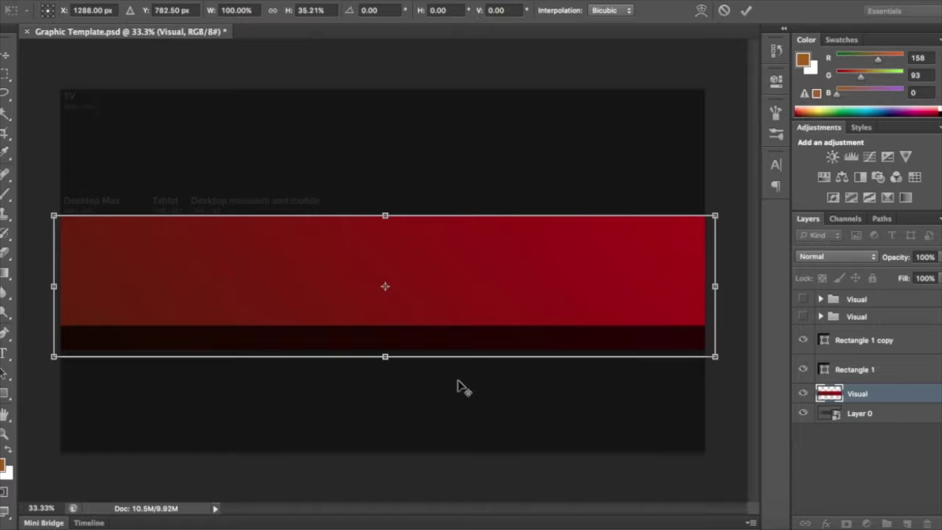
key("Return")
left_click(866, 457)
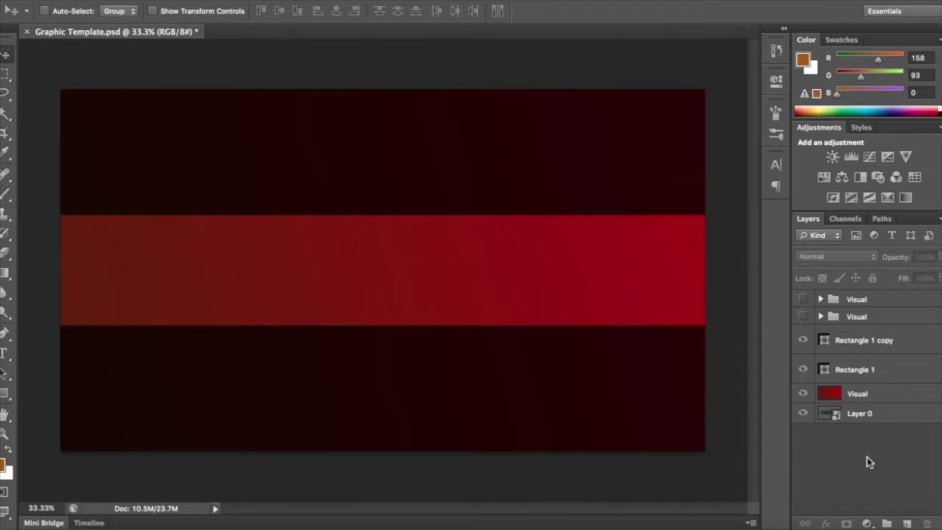
Copy the bright red gradient layer from 50 Subs Graphic Pack.psd into Graphic Template.psd
key("F2")
key("F3")
left_click(674, 375)
left_click_drag(635, 154, 546, 55)
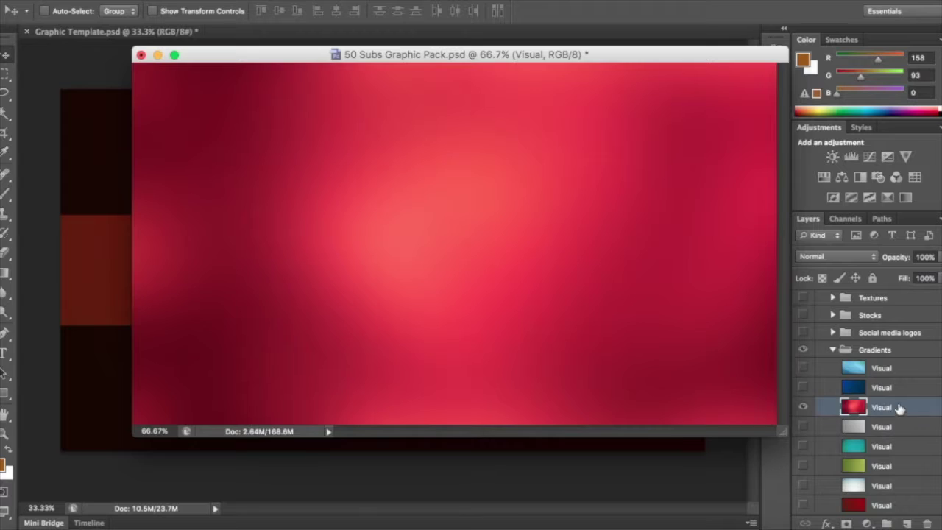
left_click_drag(843, 412, 155, 113)
Scale the bright red gradient to fill the canvas and place its layer beneath the dark red gradient
key("super+t")
left_click_drag(392, 272, 721, 460)
key("Return")
left_click_drag(885, 300, 884, 421)
Set the dark red gradient layer's opacity to 70%
left_click(885, 395)
left_click_drag(930, 256, 890, 256)
key("BackSpace")
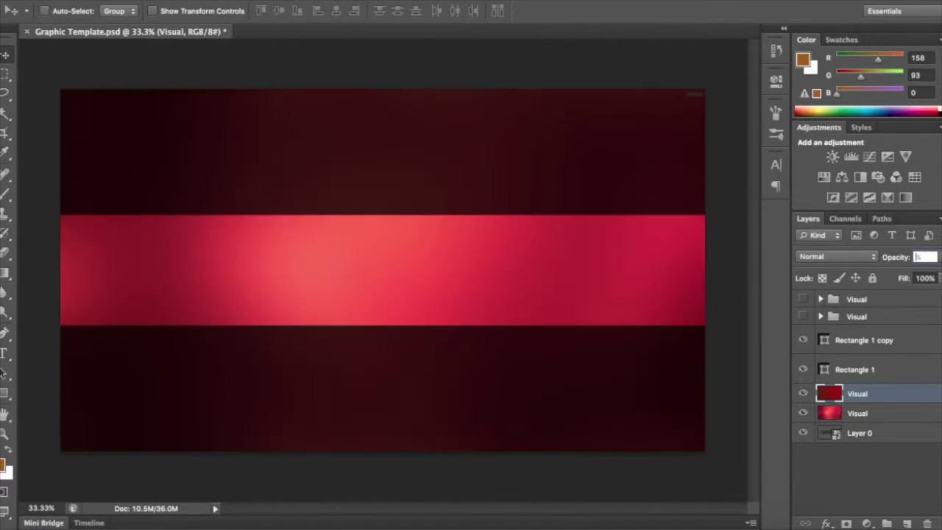
type("70")
key("Return")
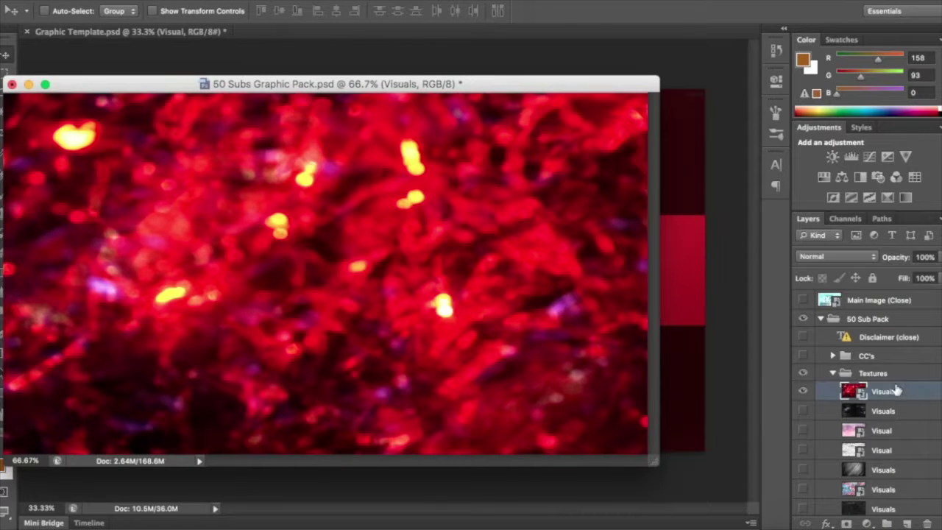
Copy the red light texture from the pack into the template, scale it over the canvas and place it beneath both gradients
left_click_drag(904, 396, 710, 393)
left_click_drag(527, 339, 206, 196)
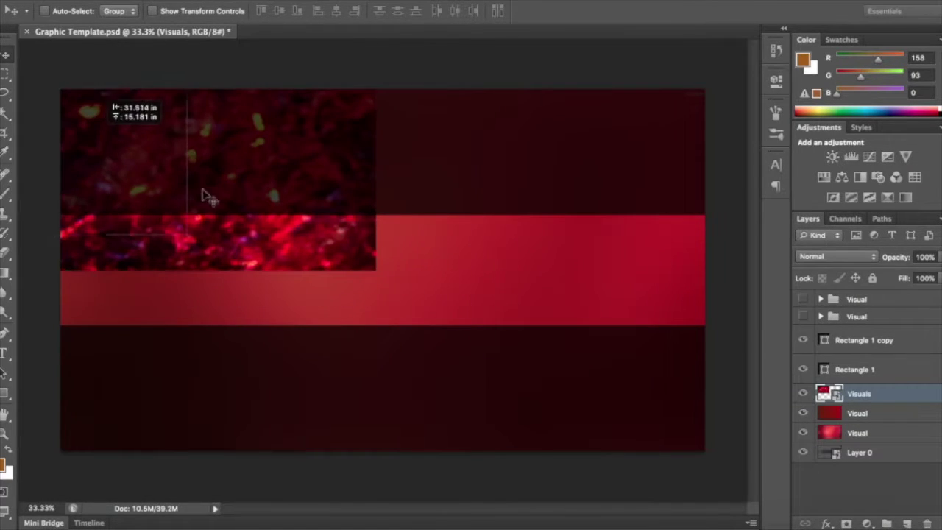
key("super+t")
left_click_drag(375, 270, 722, 451)
key("Return")
left_click_drag(869, 412, 869, 438)
Set the bright red gradient layer's opacity and fill to 90%
left_click(889, 415)
left_click(924, 256)
type("90")
key("Return")
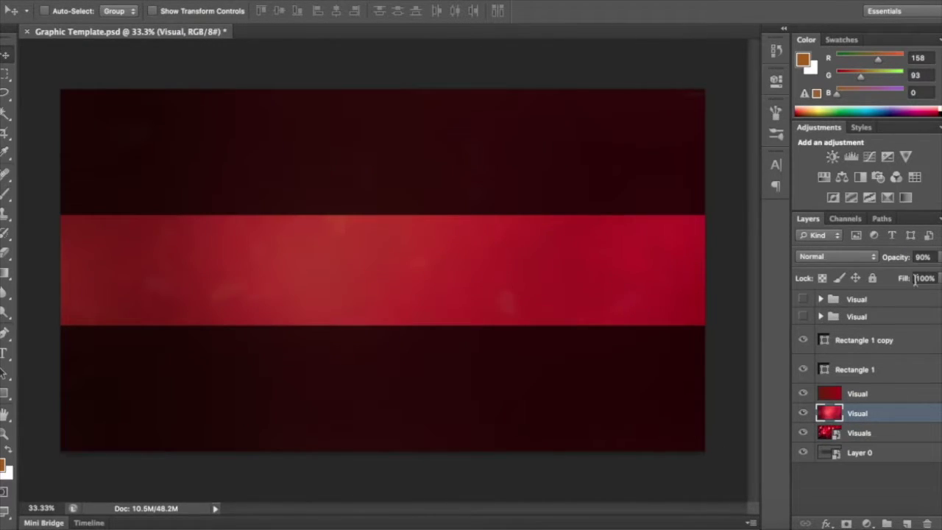
type("90")
key("Return")
Delete the red texture layer and reset the bright red gradient's opacity and fill to 100%
left_click(869, 432)
key("Delete")
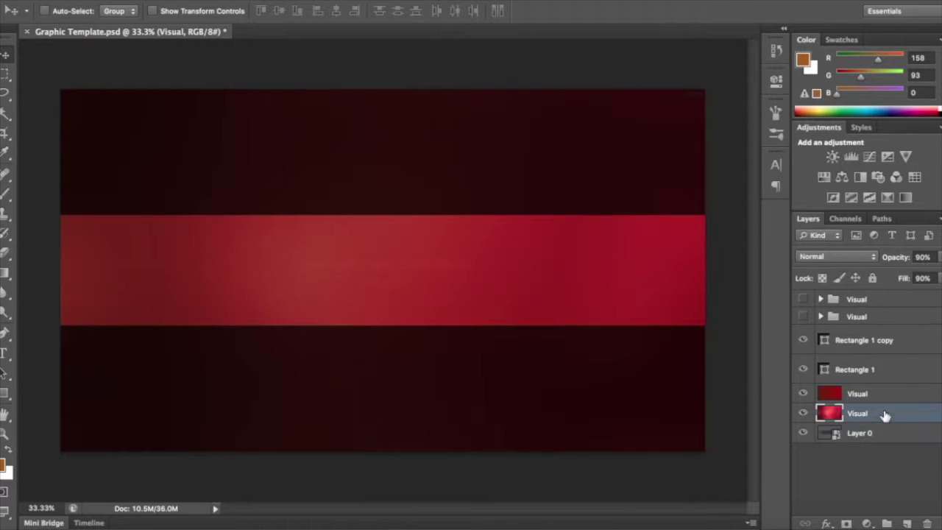
key("0")
key("shift+0")
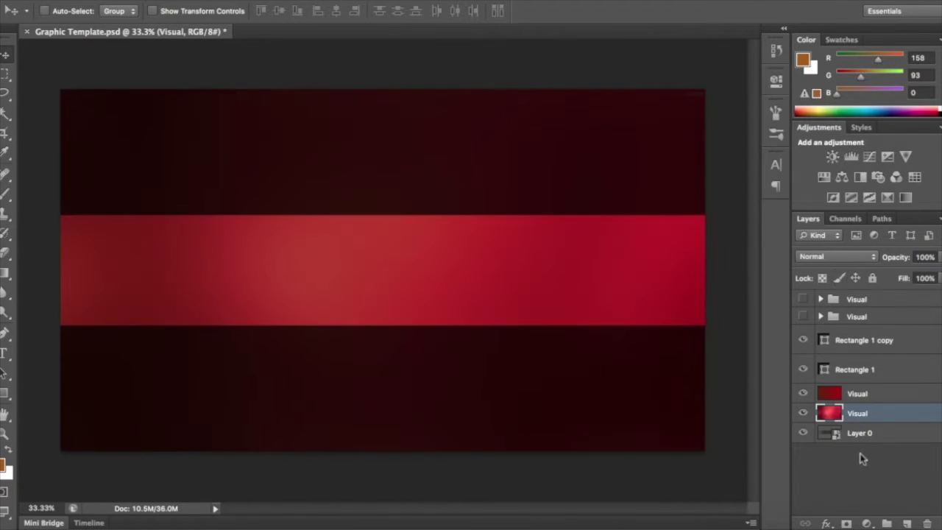
Add a white letter E in the Eclipse Demo font at the center of the banner strip
key("t")
left_click(383, 276)
left_click(125, 10)
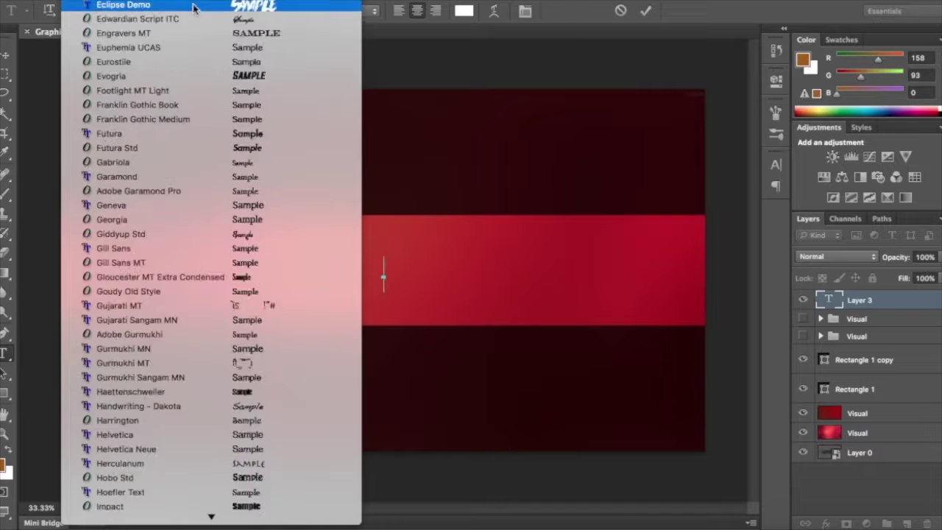
left_click(194, 8)
type("E")
key("super+Return")
key("v")
right_click(852, 305)
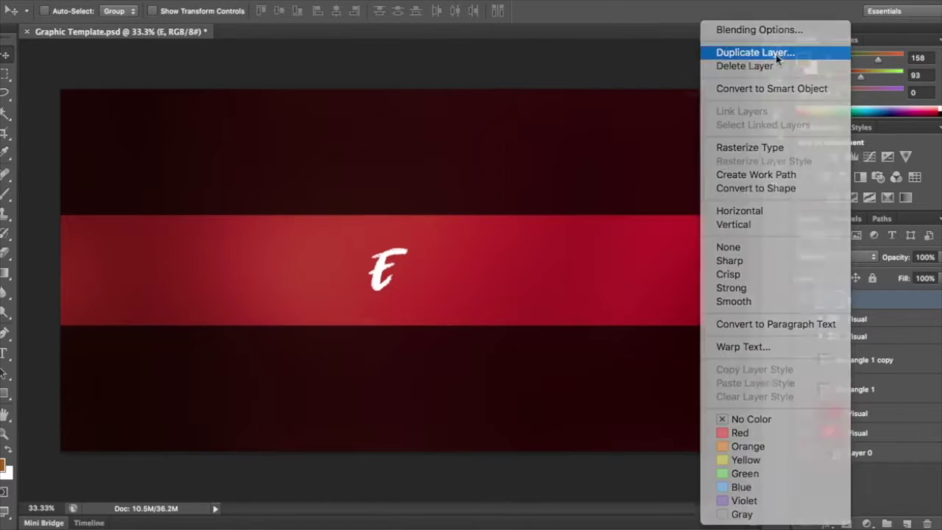
left_click(776, 55)
key("Escape")
Extend the letter E into the spaced word E P I Q
key("t")
left_click(399, 277)
type("P")
key("BackSpace")
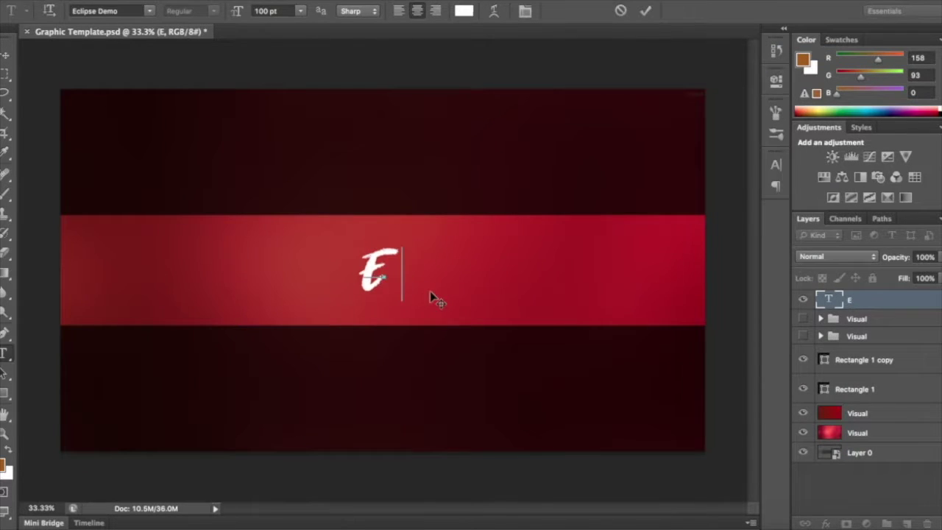
type("PIQ")
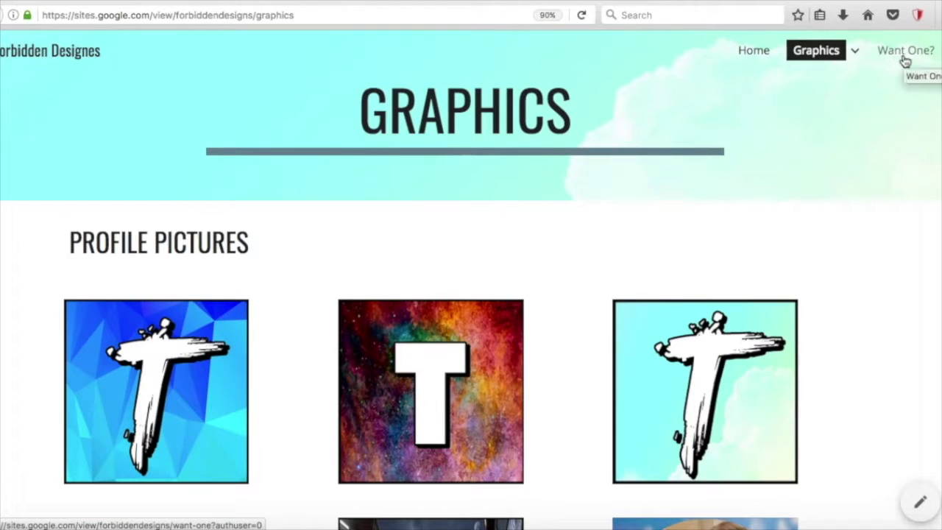
Open the Want One? page of the graphics website in the browser
left_click(904, 56)
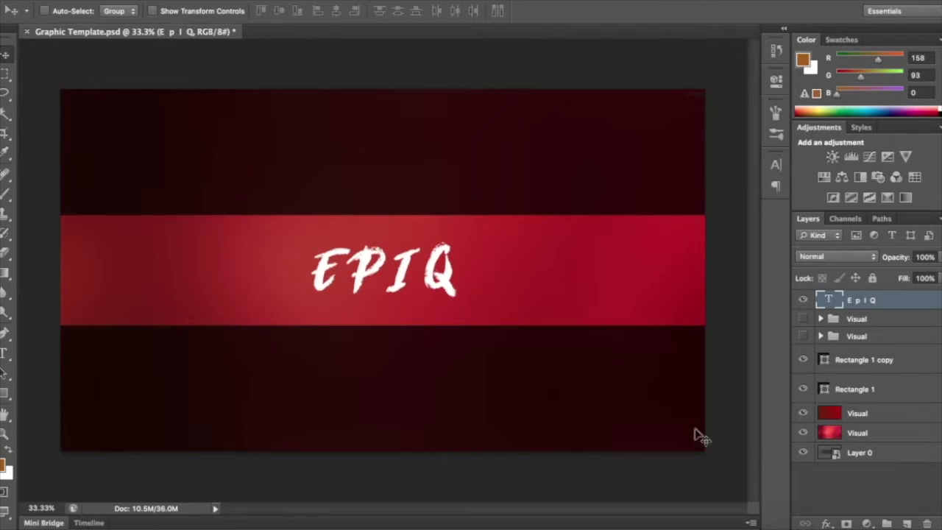
Combine the two red gradient layers of the template into a single smart object
right_click(868, 439)
left_click(780, 366)
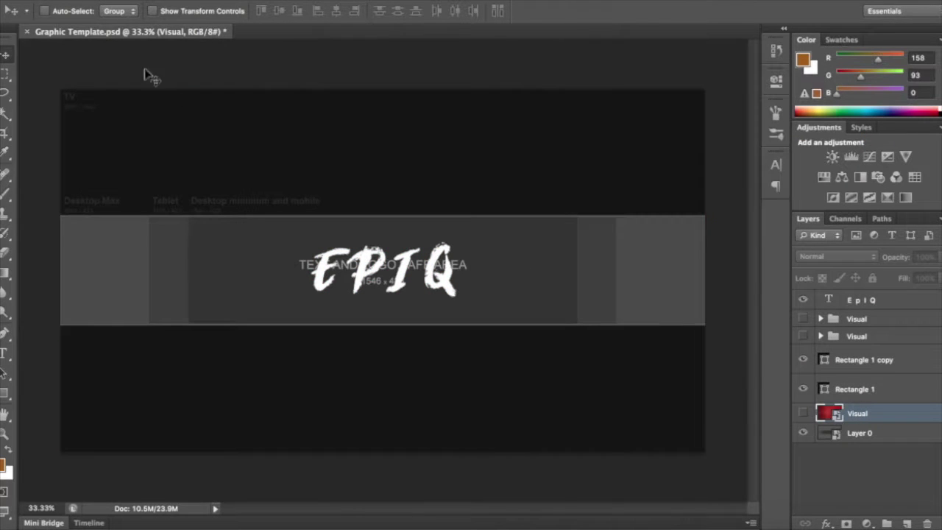
Enlarge the EPIQ text, center it over the text and logo safe area, and show the gradient layer
left_click(860, 303)
key("super+t")
left_click_drag(456, 242, 517, 214)
key("Return")
left_click_drag(547, 247, 518, 262)
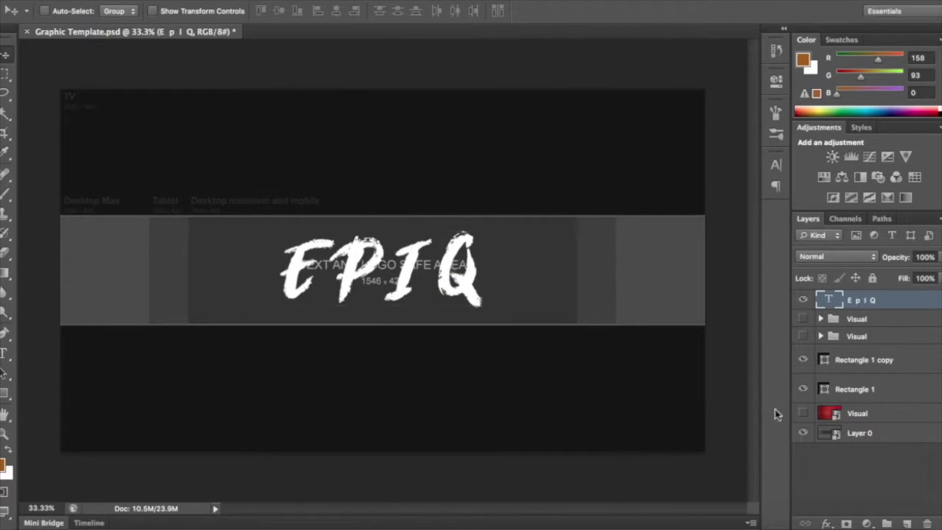
left_click(803, 412)
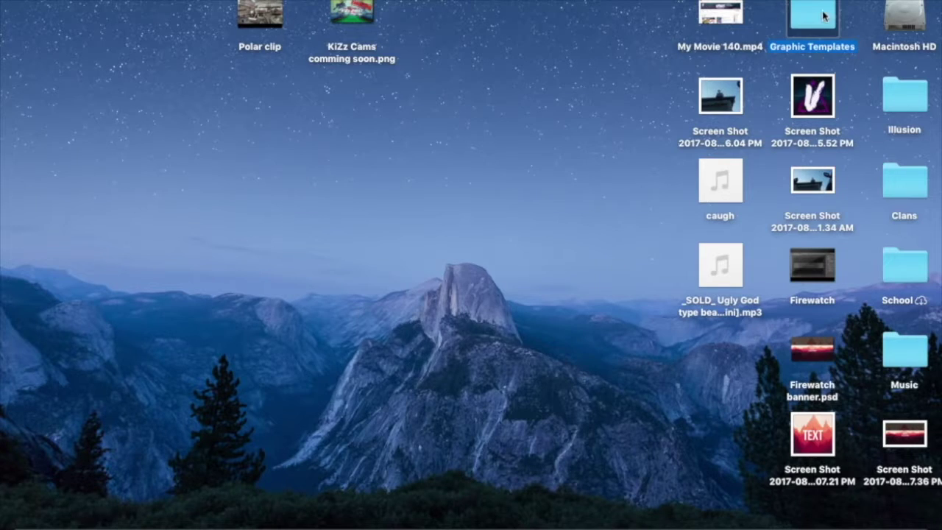
Open Ripper Pack!.psd from the Graphic Packs folder inside the desktop's Graphic Templates folder
double_click(812, 15)
left_click(603, 234)
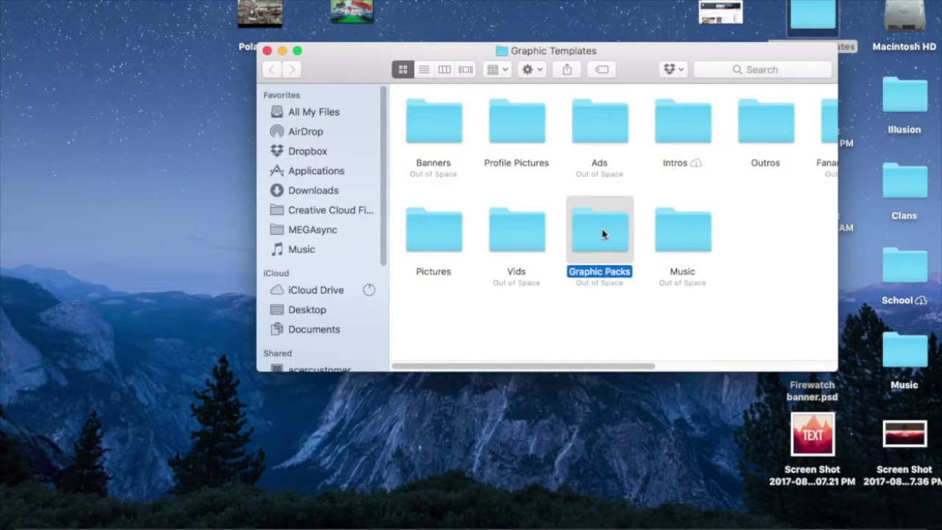
double_click(604, 234)
left_click(761, 200)
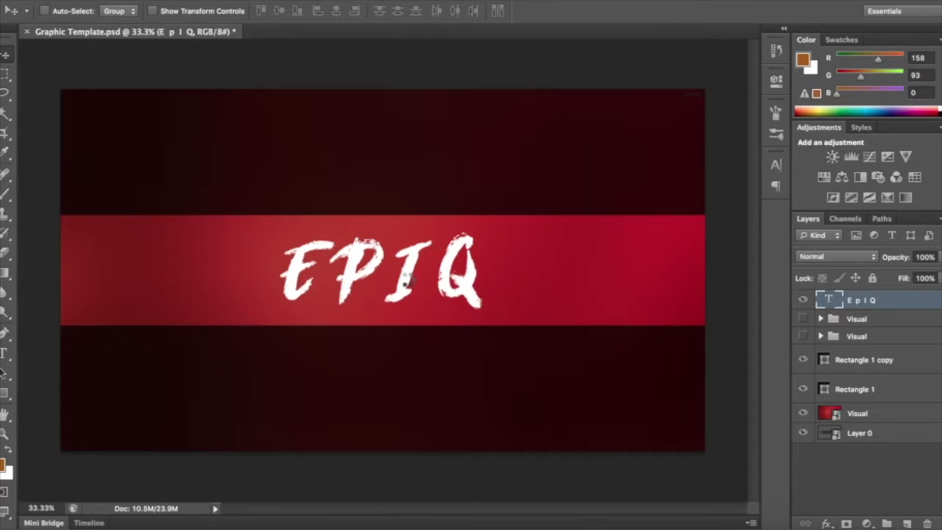
left_click(596, 188)
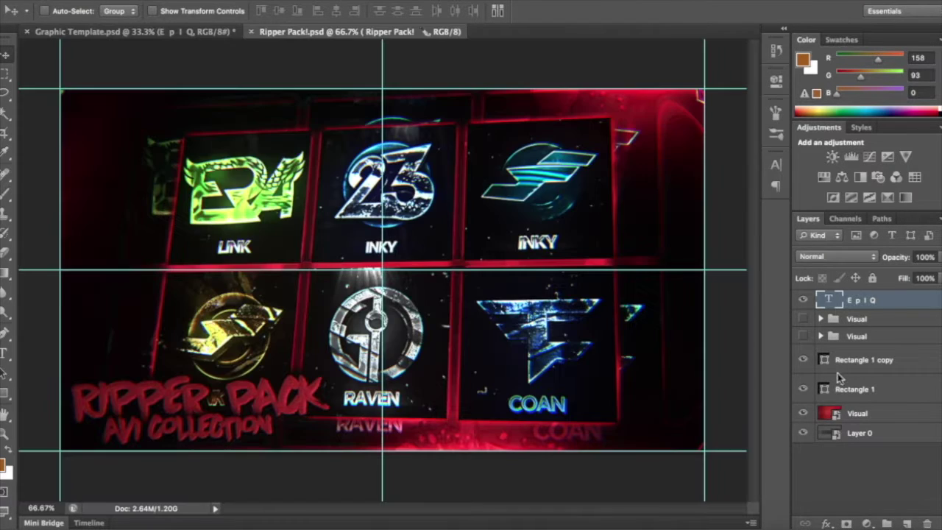
Show the LayerStyles group of Ripper Pack!.psd and bring its white styled TEXT layer into the graphic template
scroll(810, 328, "down", 5)
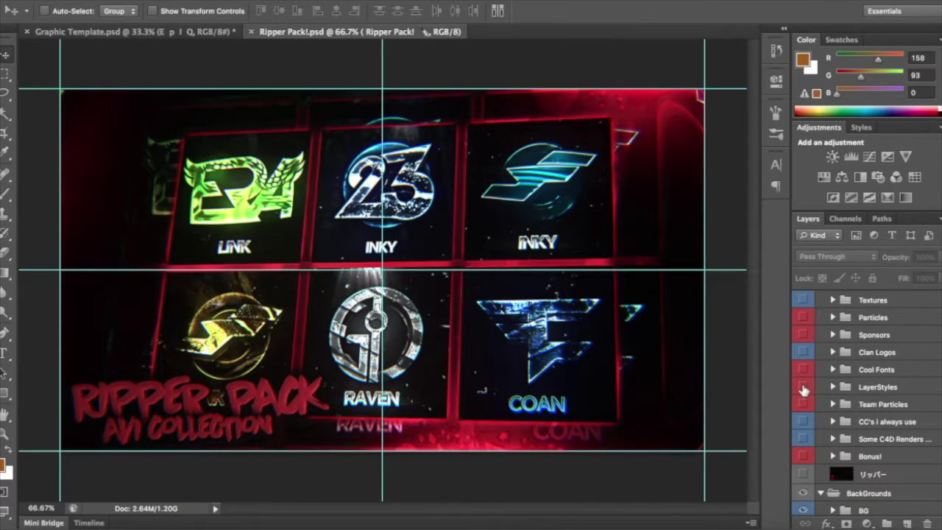
left_click(803, 387)
left_click(832, 386)
scroll(810, 390, "up", 3)
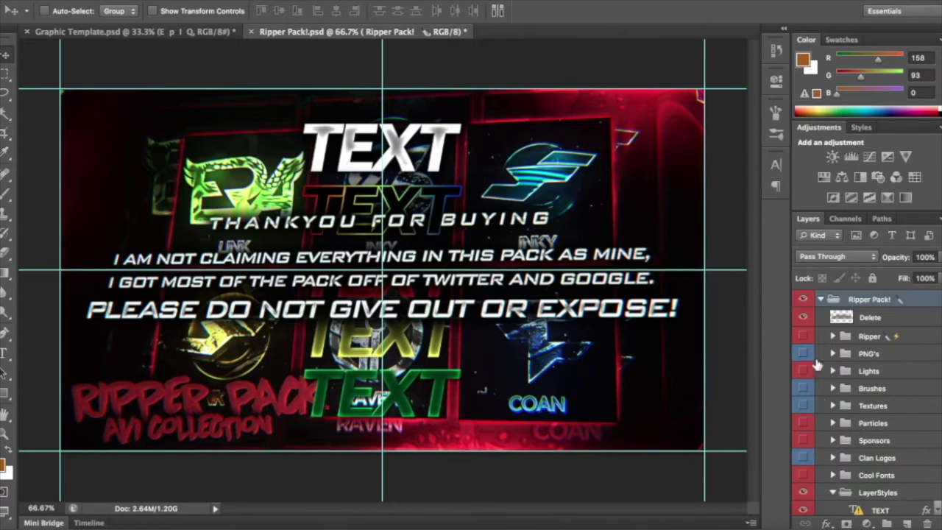
scroll(890, 332, "down", 5)
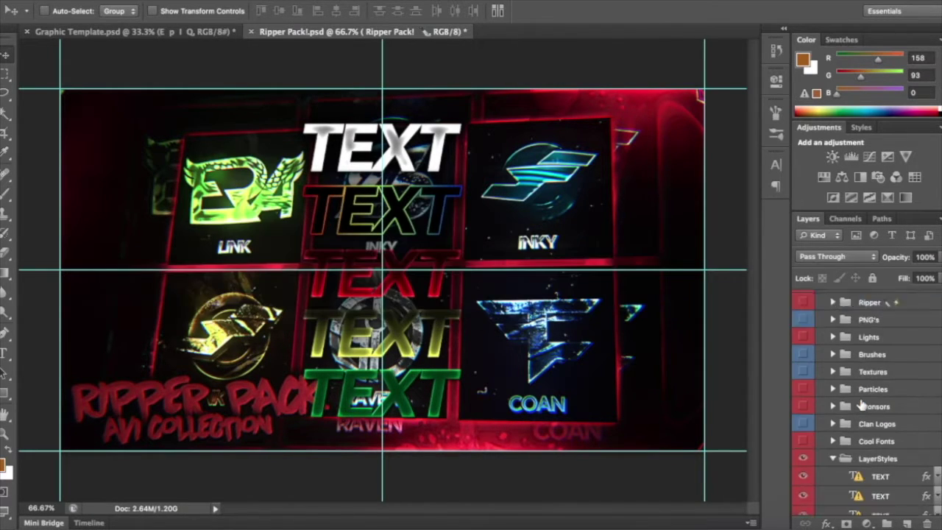
scroll(881, 404, "down", 5)
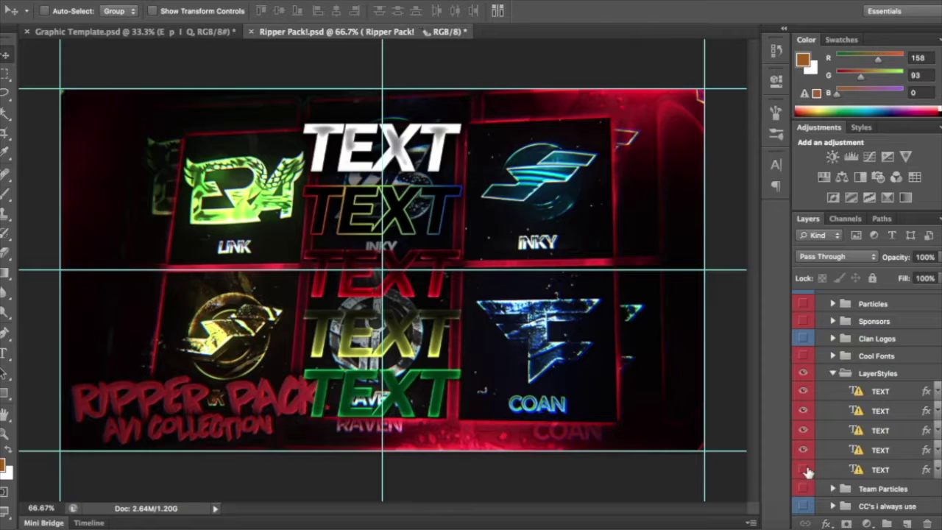
left_click(804, 468)
left_click(888, 476)
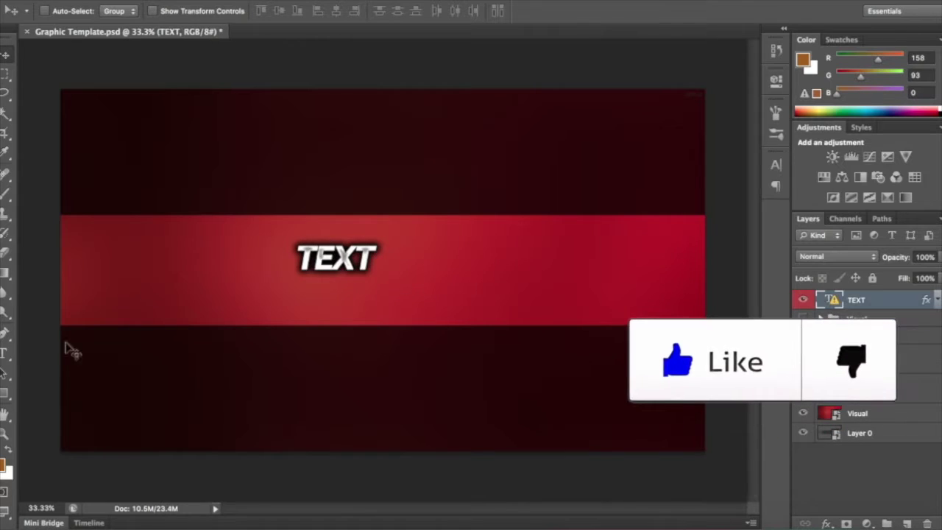
Edit the styled TEXT layer in the template and set its font to Eclipse Demo
double_click(375, 262)
left_click(584, 204)
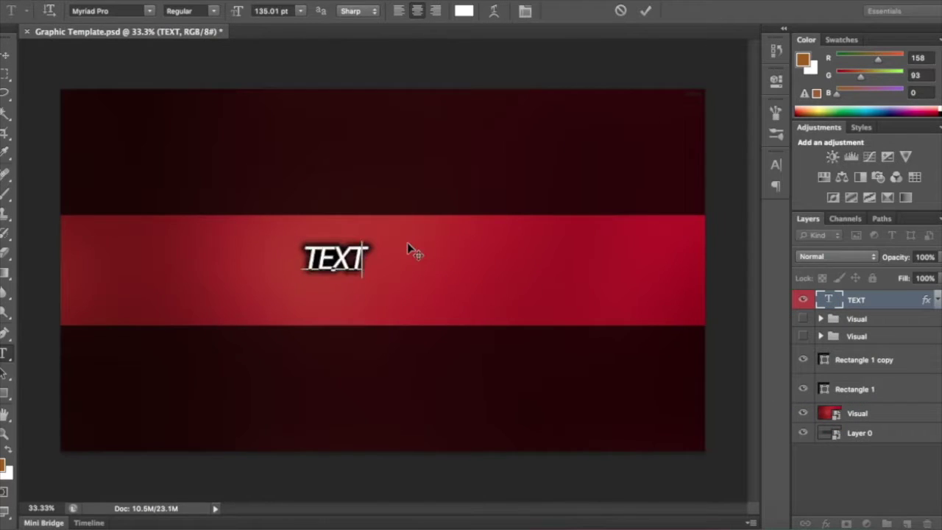
left_click(149, 11)
left_click(309, 435)
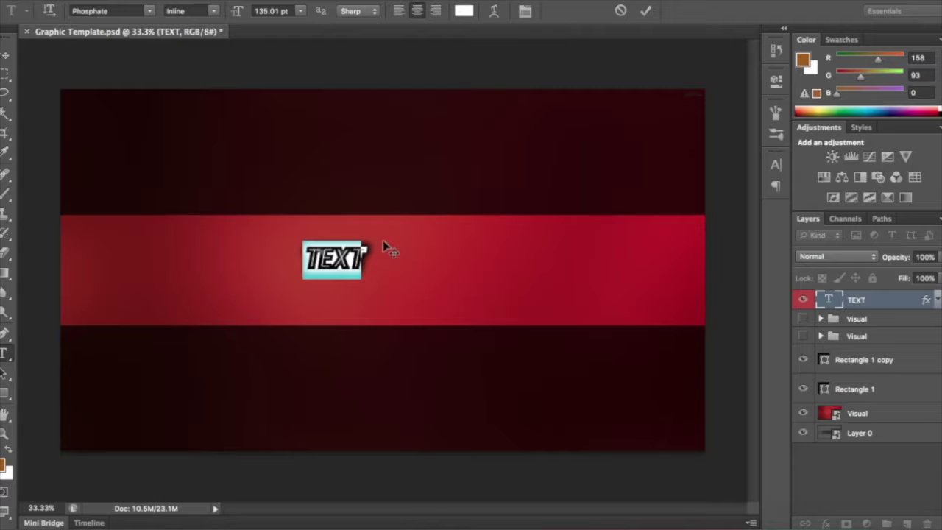
left_click(149, 11)
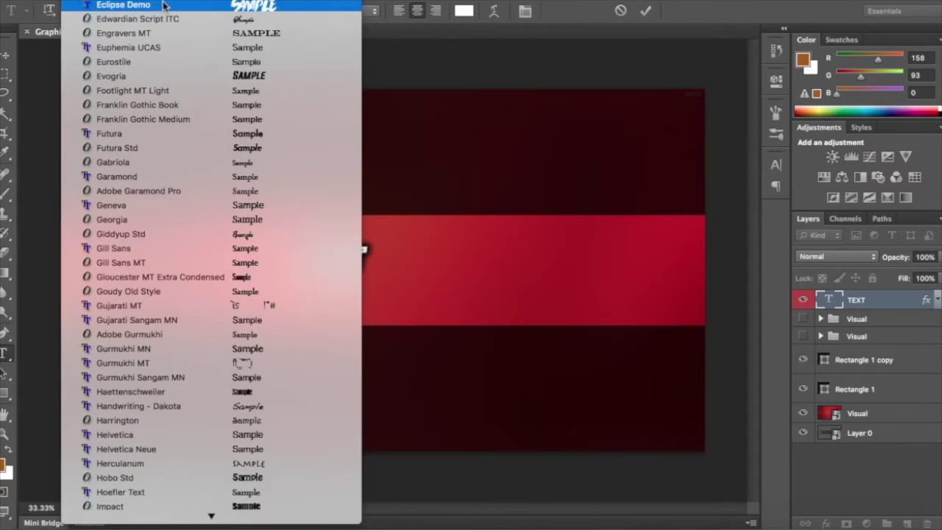
left_click(164, 5)
Replace the styled text with the spaced word E P I Q and move it toward the center of the red strip
key("BackSpace")
key("BackSpace")
key("BackSpace")
key("BackSpace")
type("EPIQ")
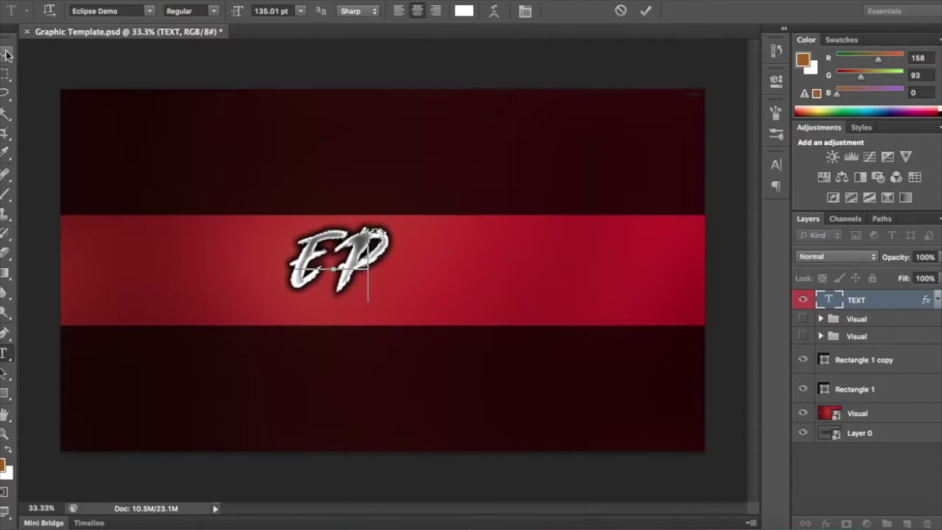
key("ctrl+Return")
key("v")
left_click_drag(436, 292, 480, 292)
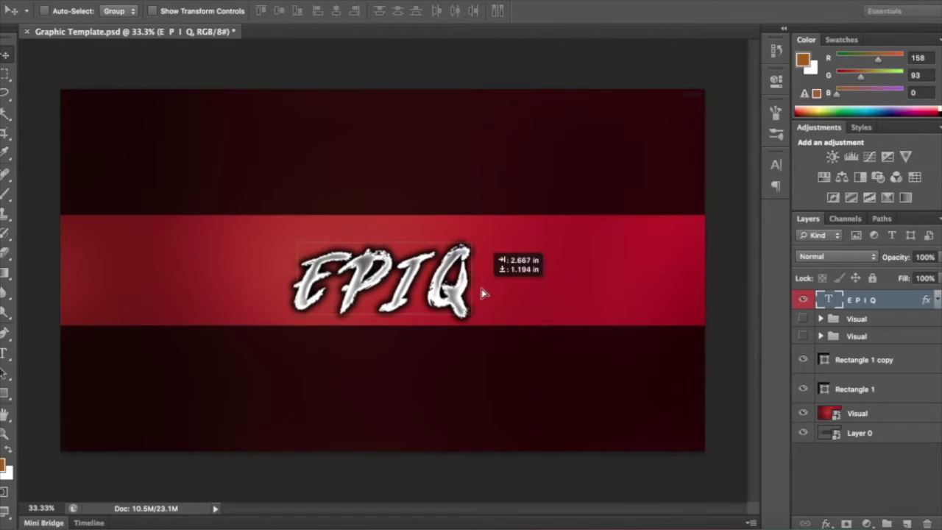